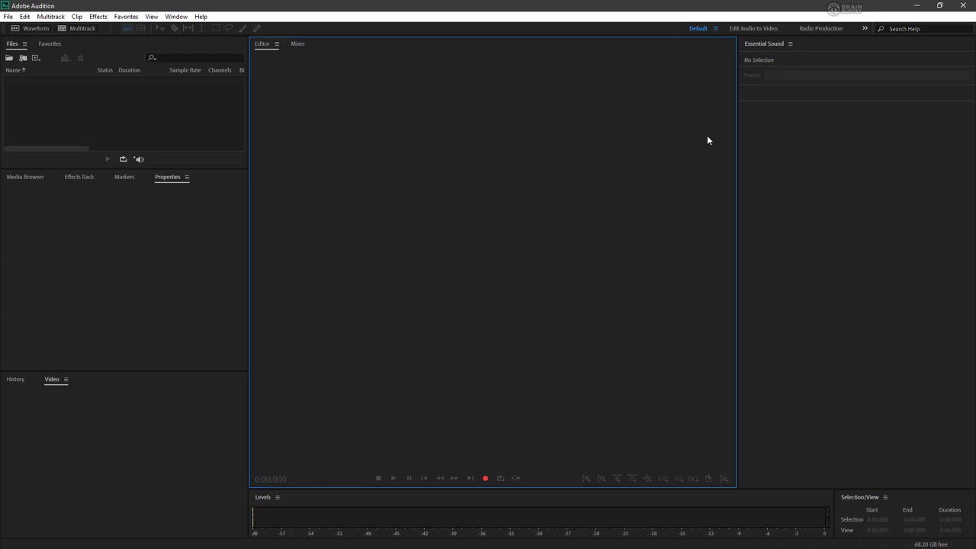
Step: Open the Preferences dialog on its General page from the Edit menu
click(25, 17)
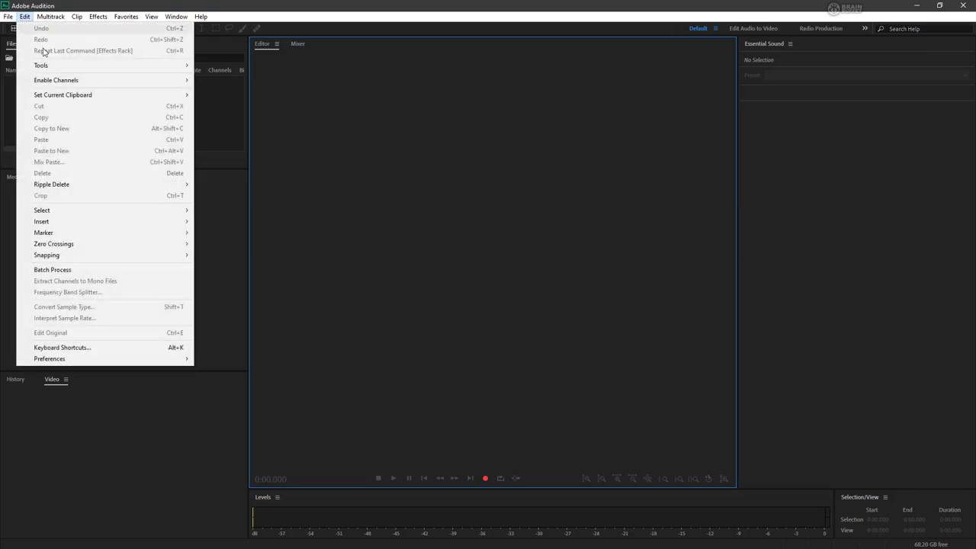
mouse_move(138, 365)
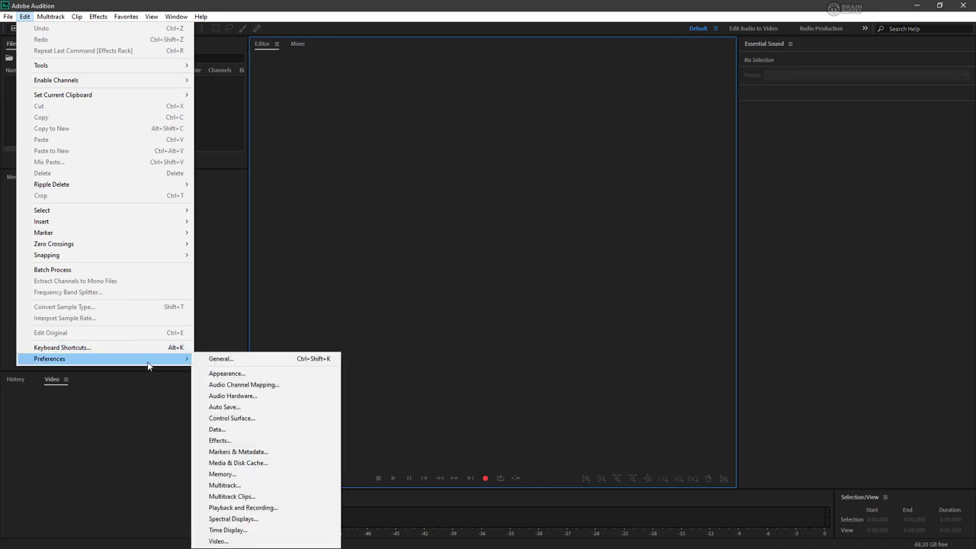
click(260, 360)
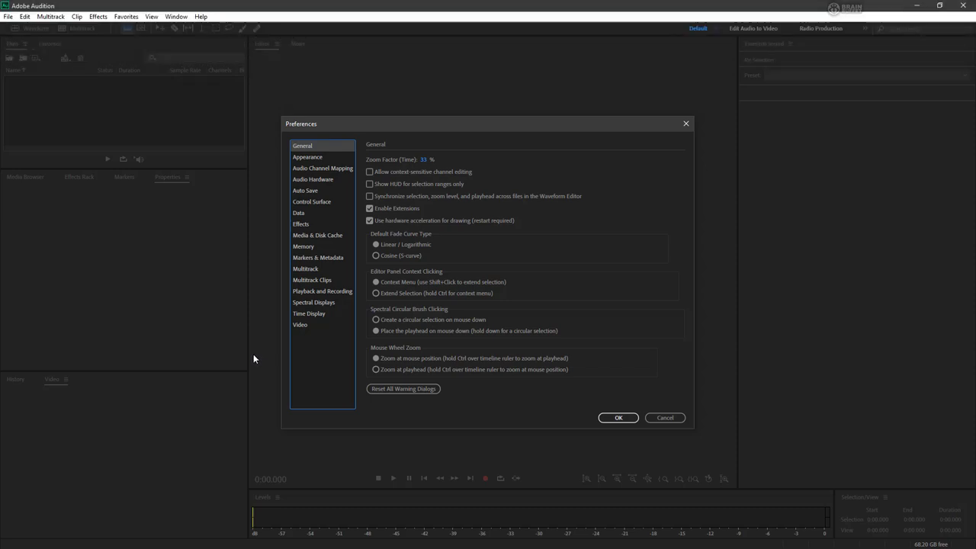
Step: View the Appearance and Audio Channel Mapping pages, then the Audio Hardware page (MME, 200 ms, 48000 Hz)
click(314, 157)
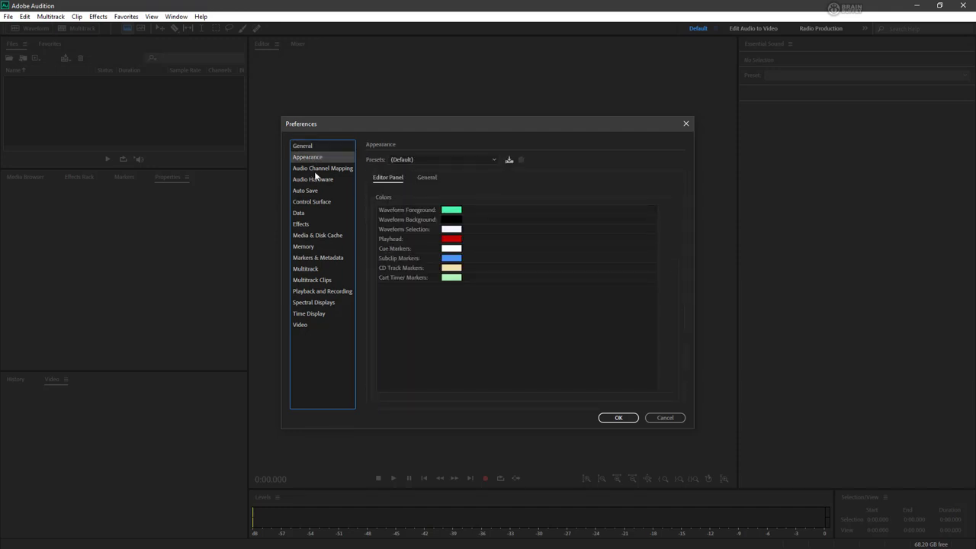
click(315, 169)
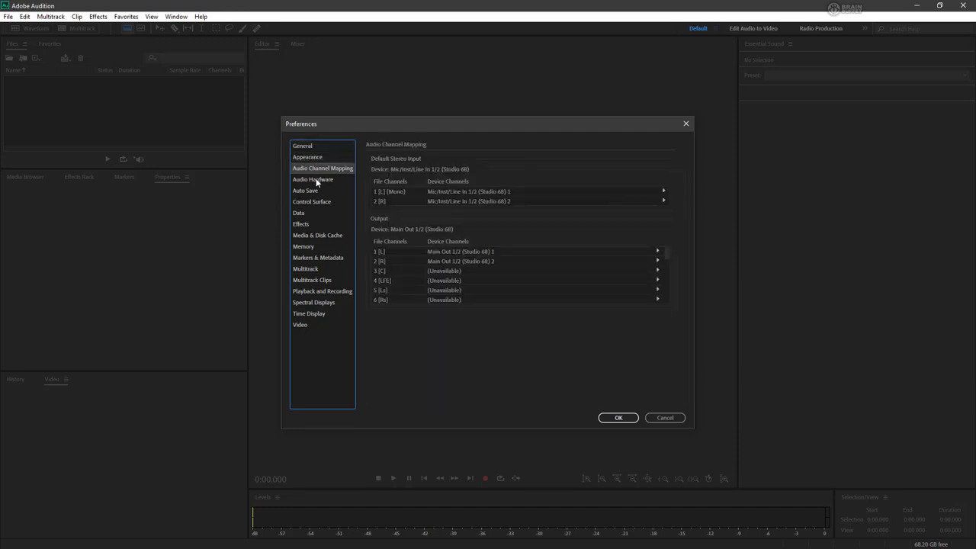
click(315, 180)
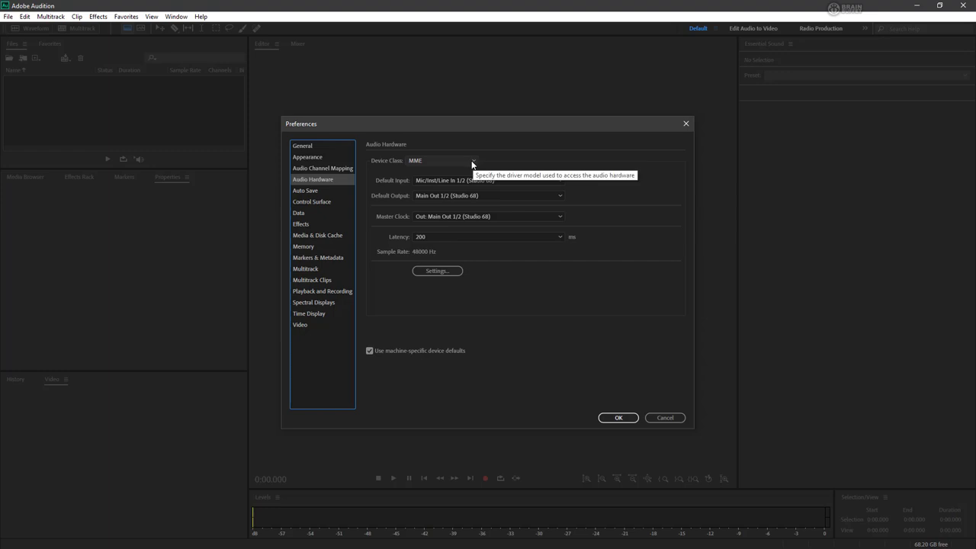
Step: Keep MME as the device class and bring up the Default Input device list
click(472, 161)
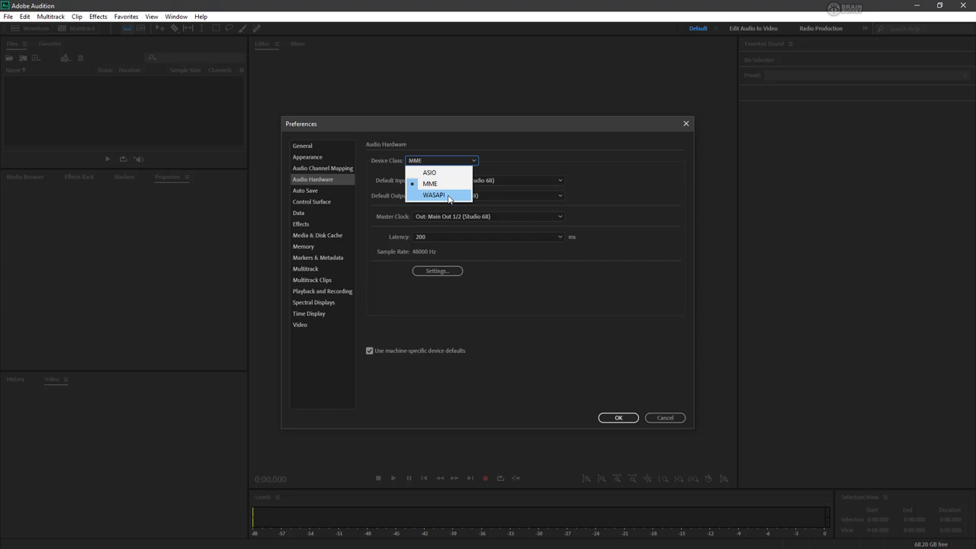
click(507, 161)
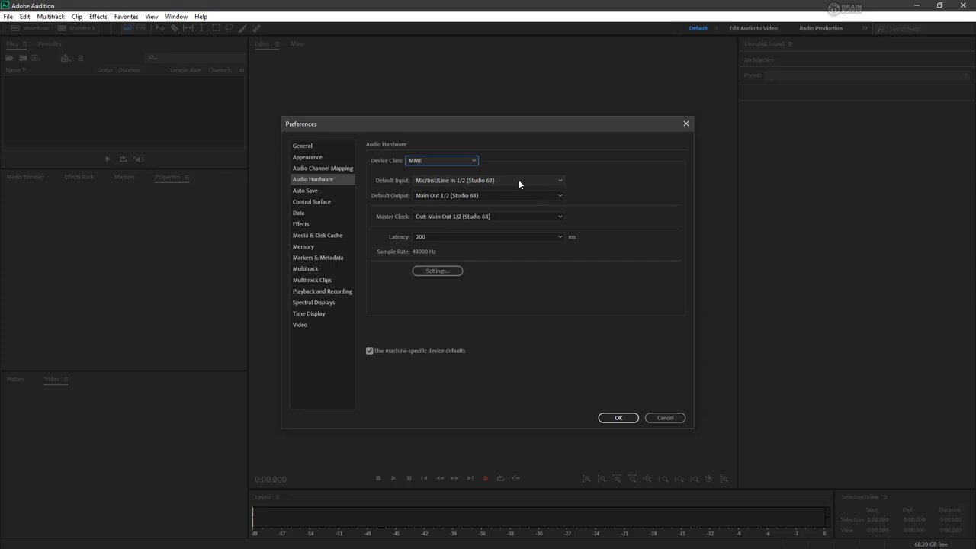
click(519, 180)
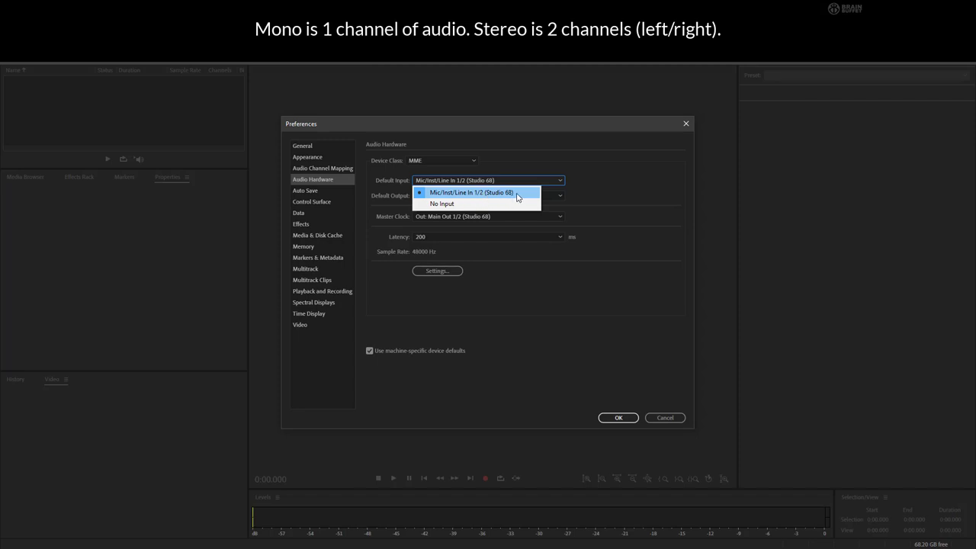
Step: Keep Mic/Inst/Line In 1/2 (Studio 68) as default input and Main Out 1/2 (Studio 68) as default output
click(596, 179)
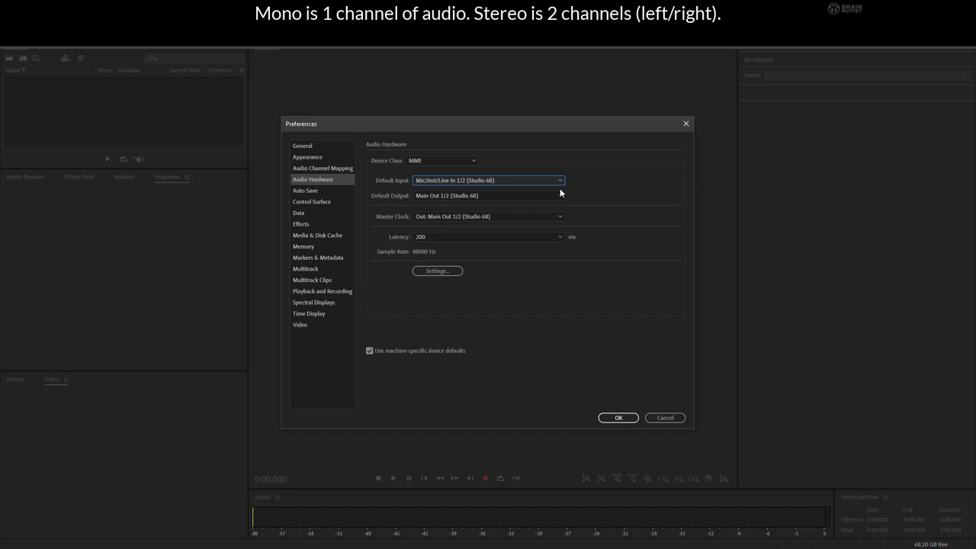
click(545, 196)
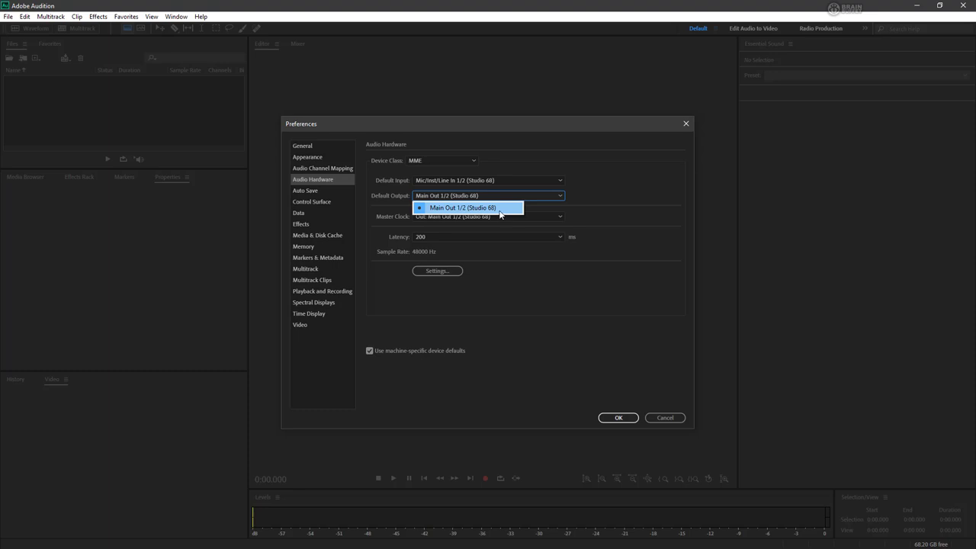
click(515, 207)
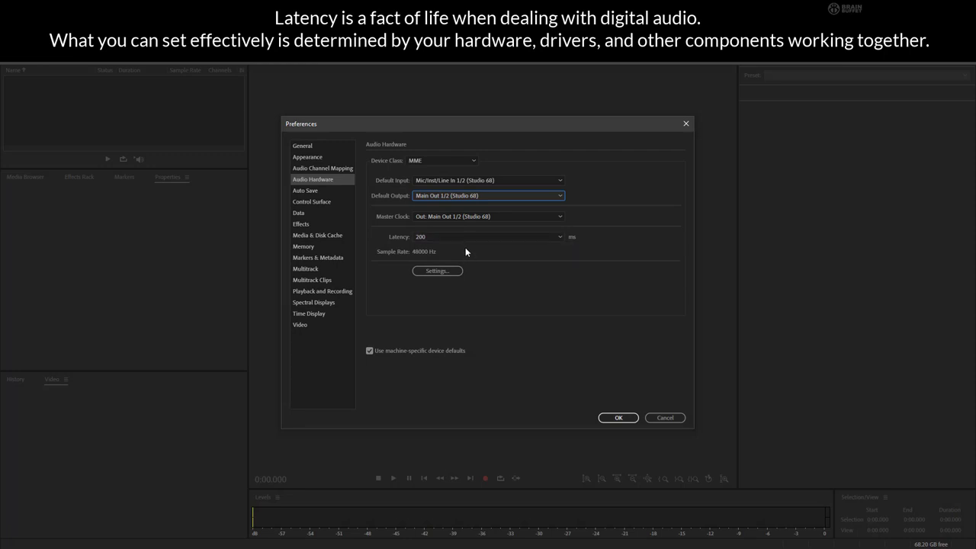
Step: Change the device class to WASAPI and keep Studio 68 as the device
click(443, 161)
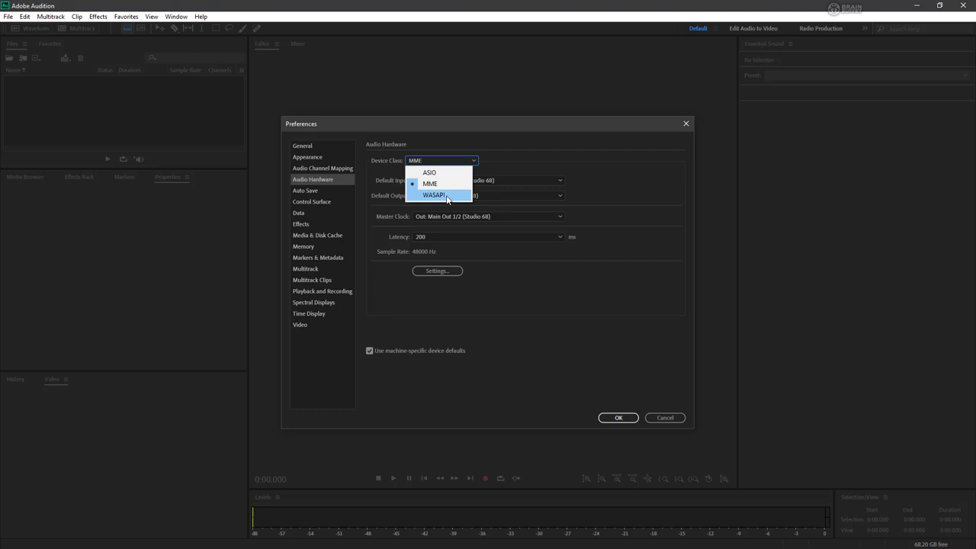
click(446, 196)
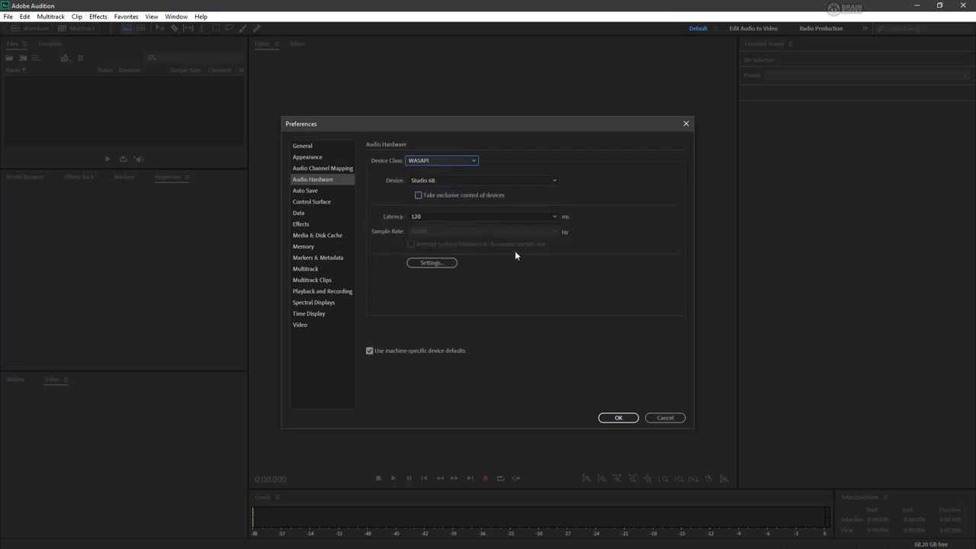
click(487, 181)
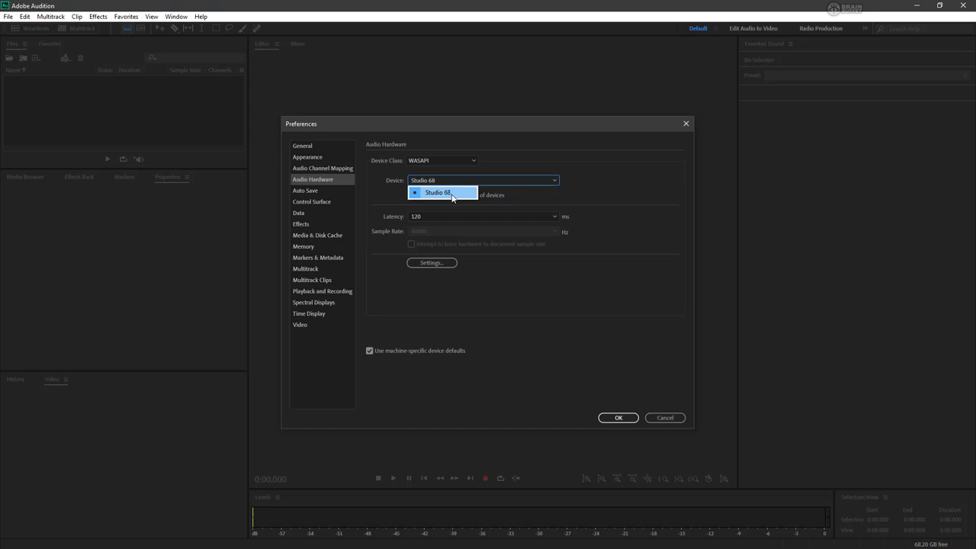
click(457, 193)
click(445, 160)
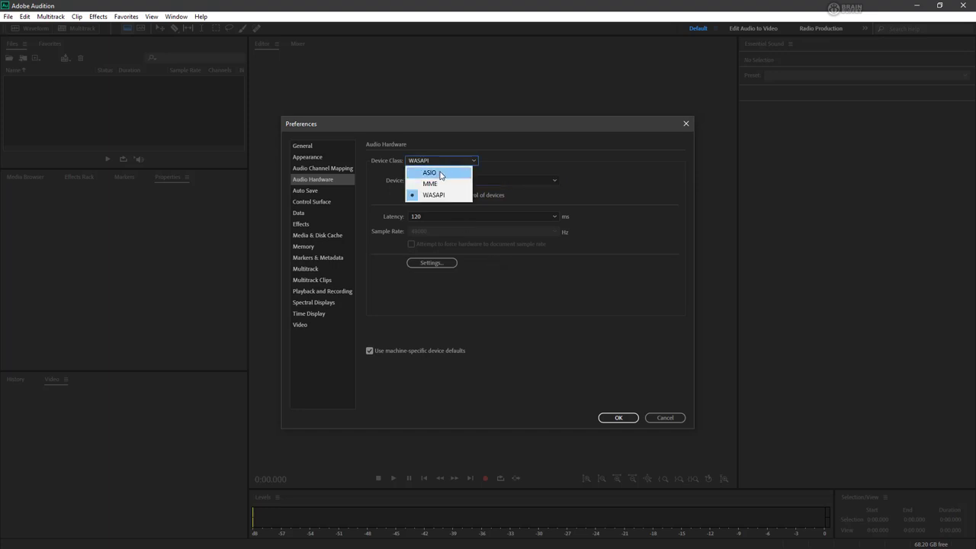
click(444, 173)
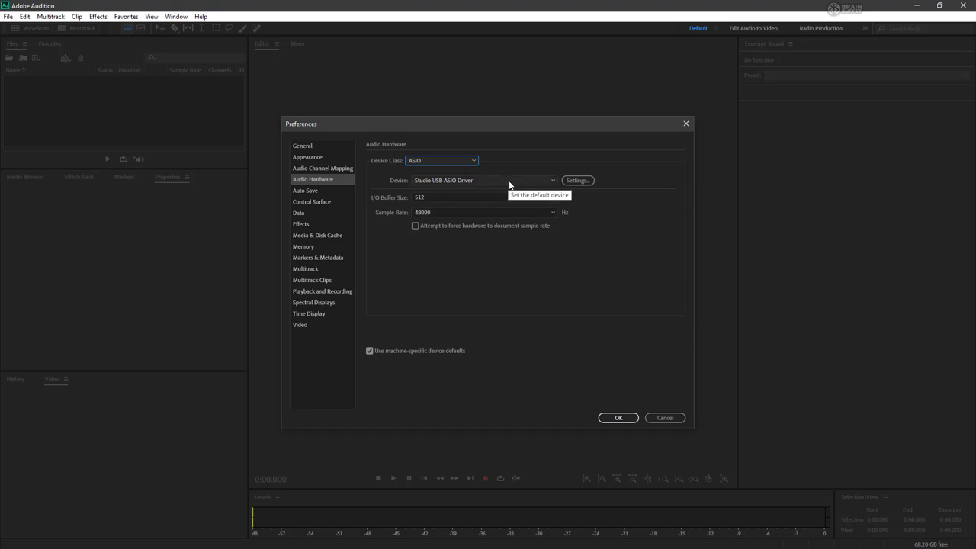
click(509, 183)
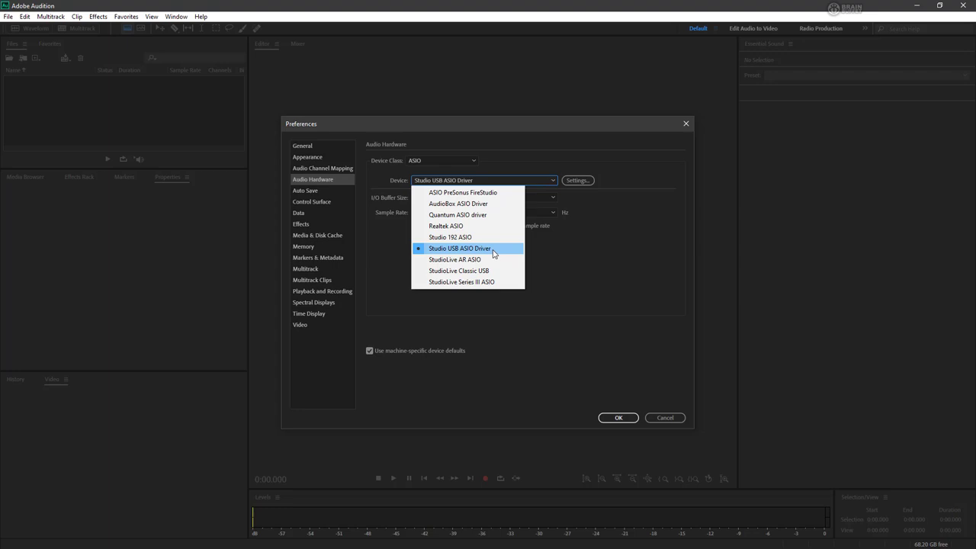
click(611, 253)
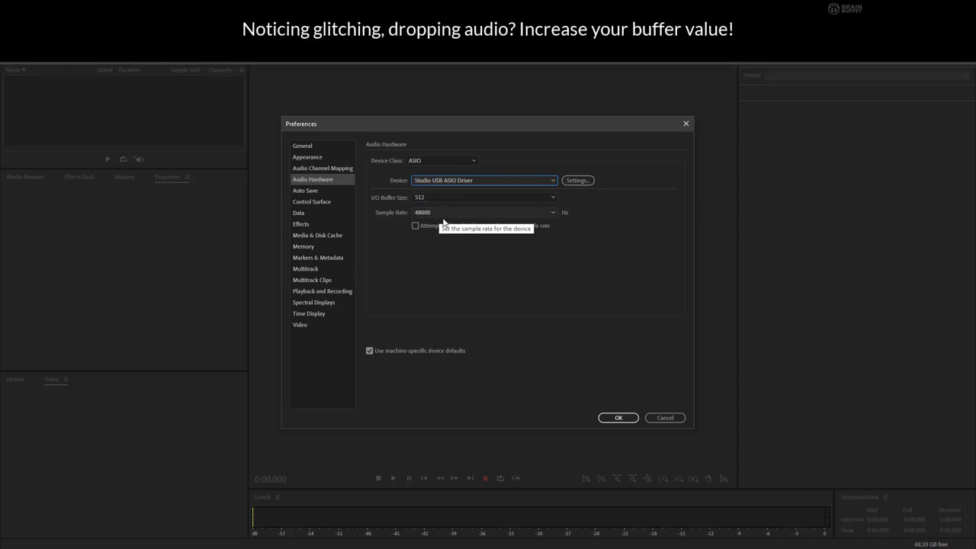
click(445, 214)
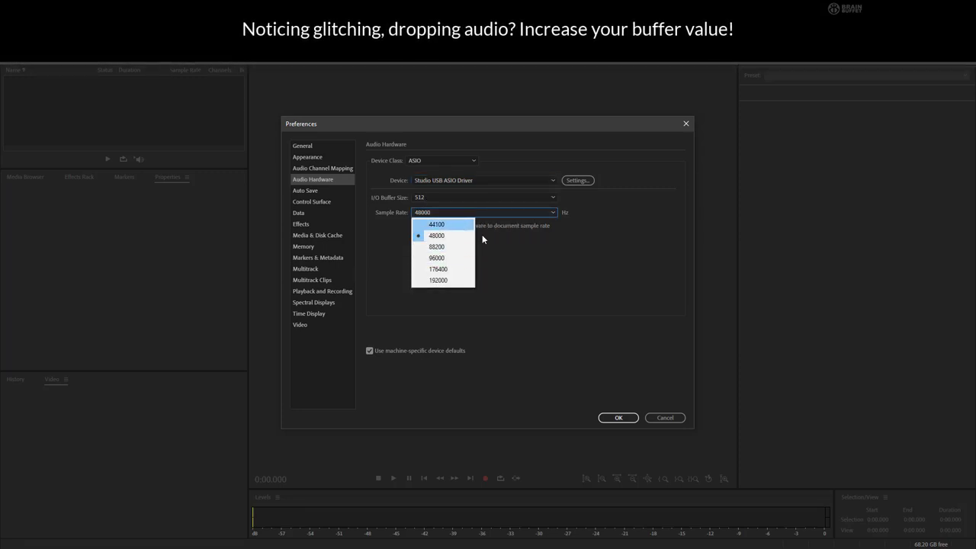
click(610, 270)
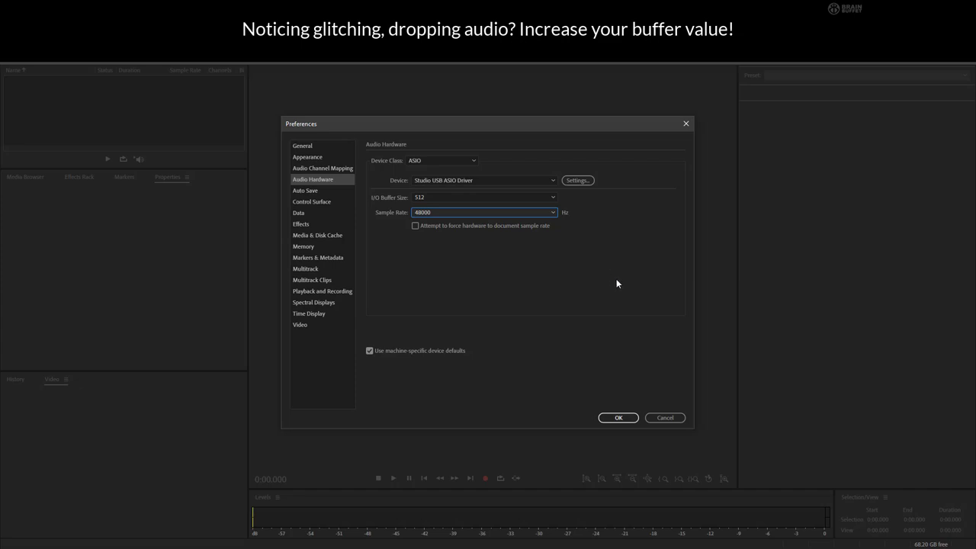
Step: Switch the device class back to MME and show the Audio Channel Mapping page
click(433, 158)
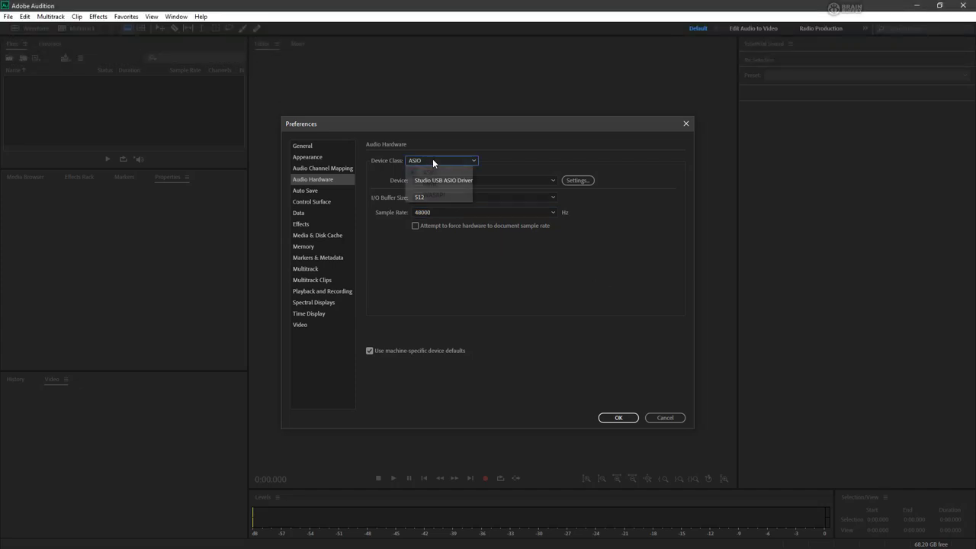
click(442, 184)
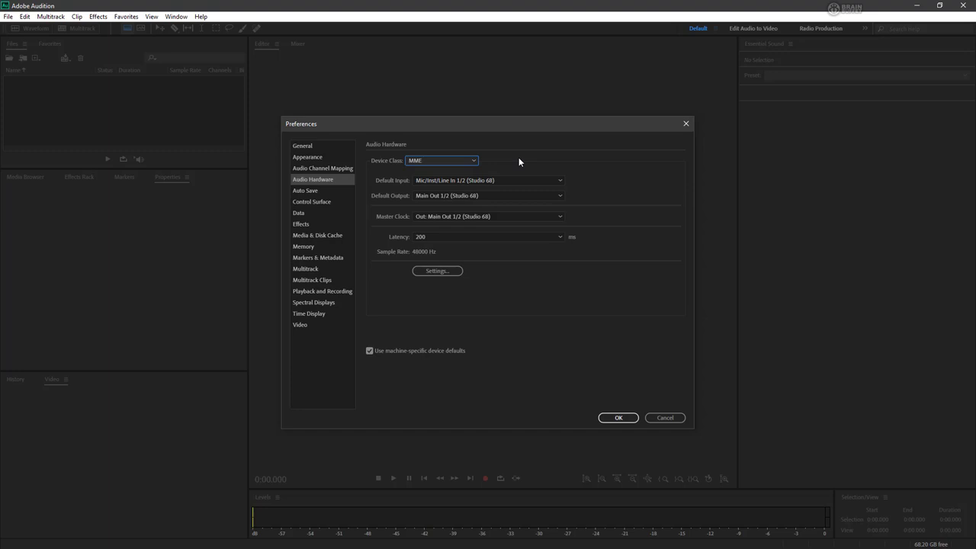
click(313, 170)
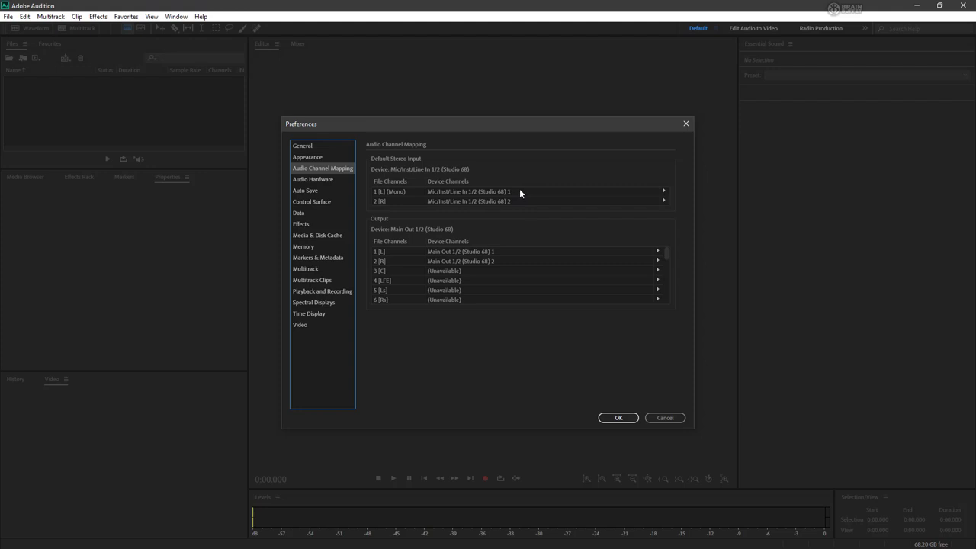
click(522, 192)
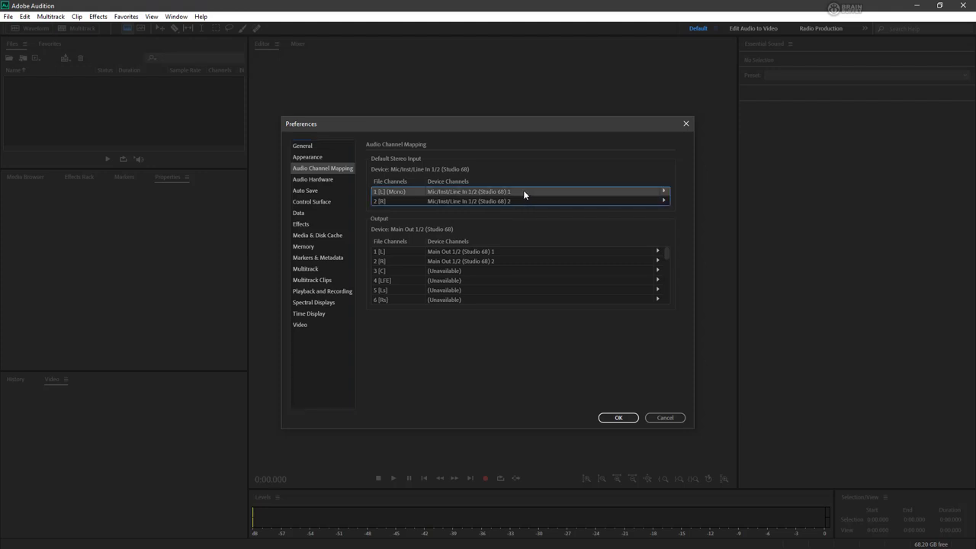
click(669, 192)
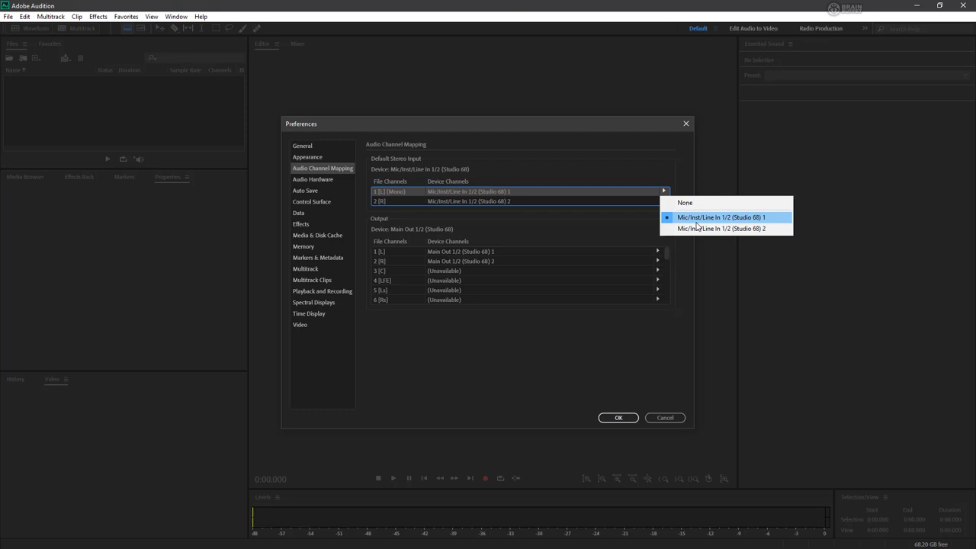
click(682, 176)
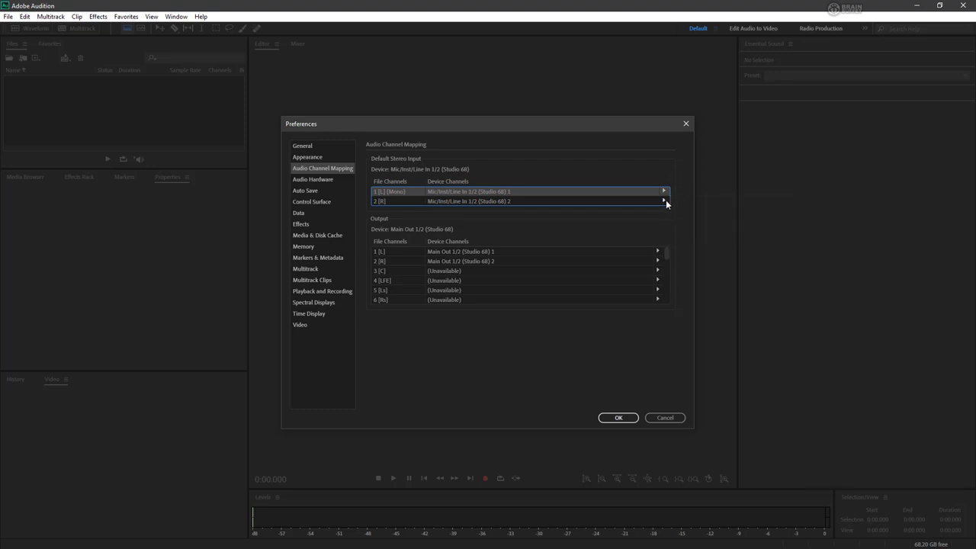
click(665, 201)
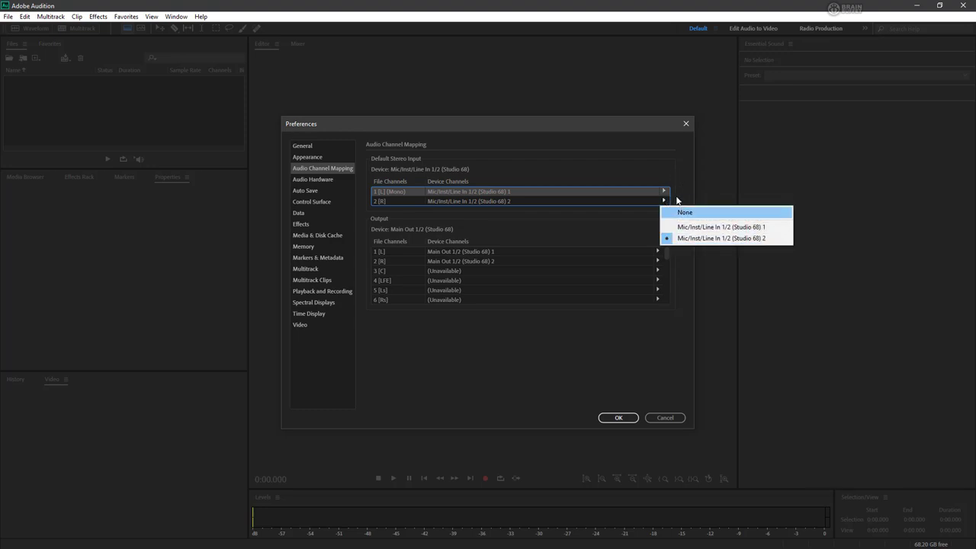
click(676, 199)
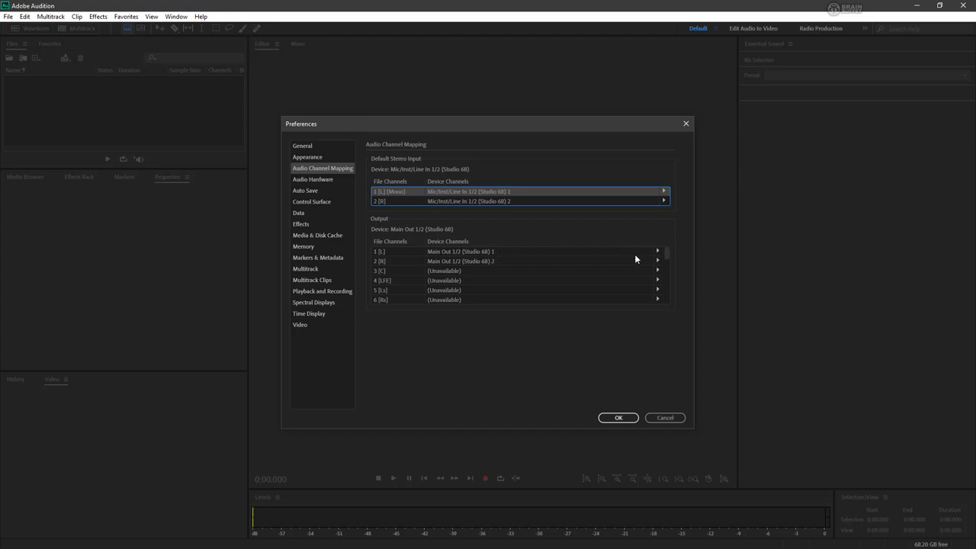
click(659, 251)
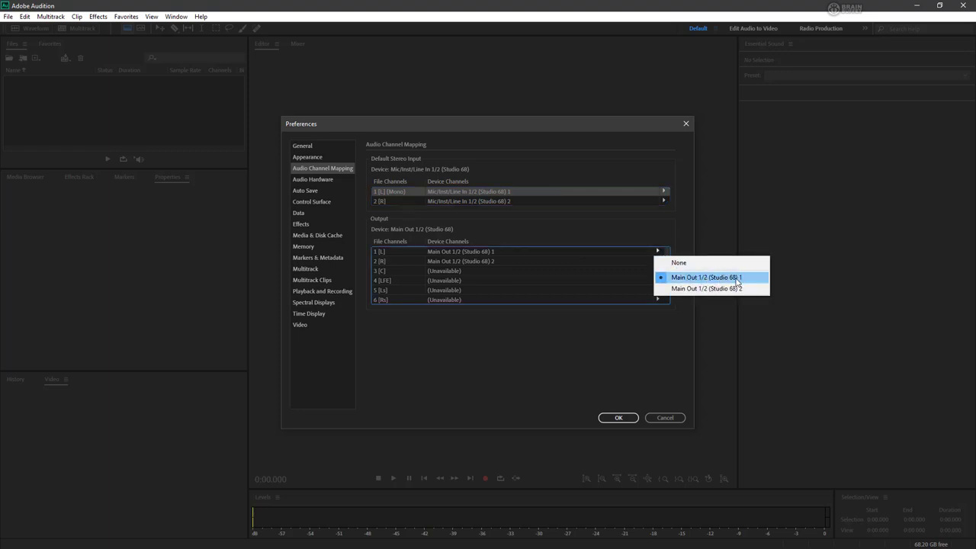
click(673, 331)
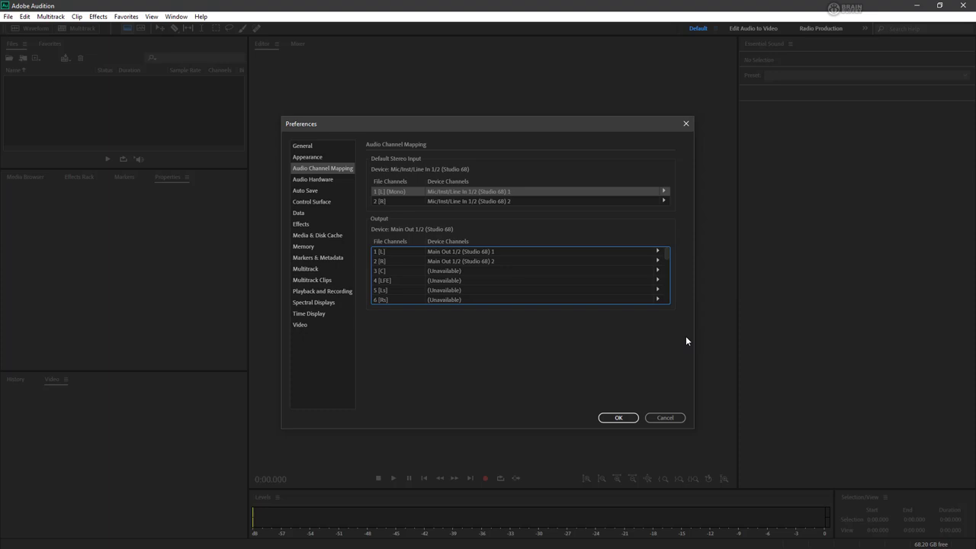
Step: Accept the audio preferences with OK, closing the dialog
click(621, 419)
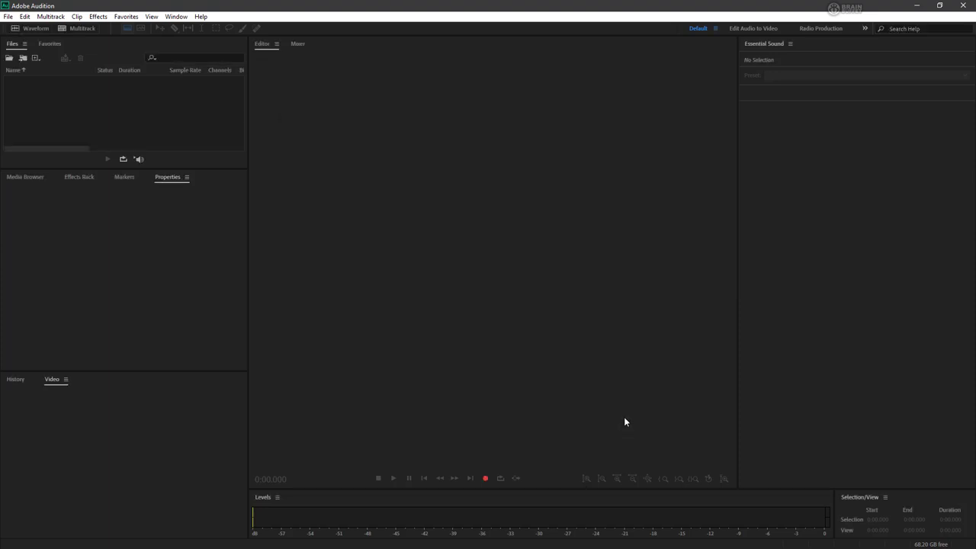